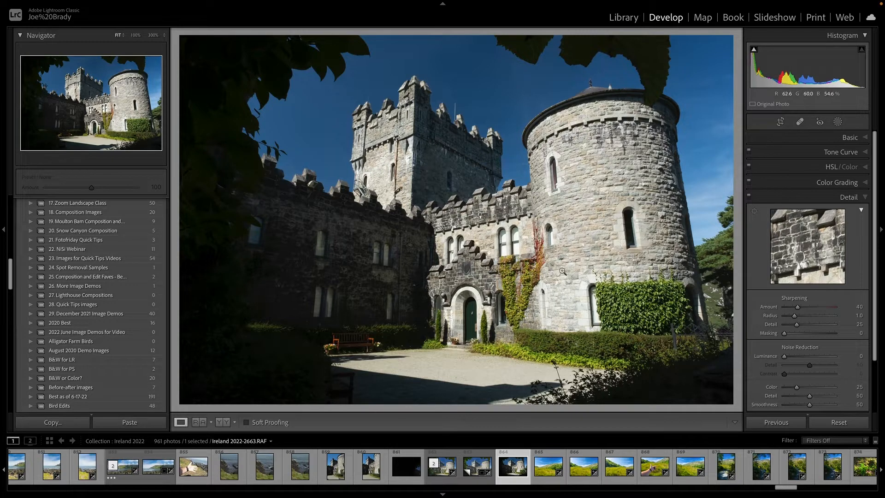
Step: Brighten the castle photo's tones with Shadows at +100, Highlights at -68 and Exposure at +0.45
click(847, 138)
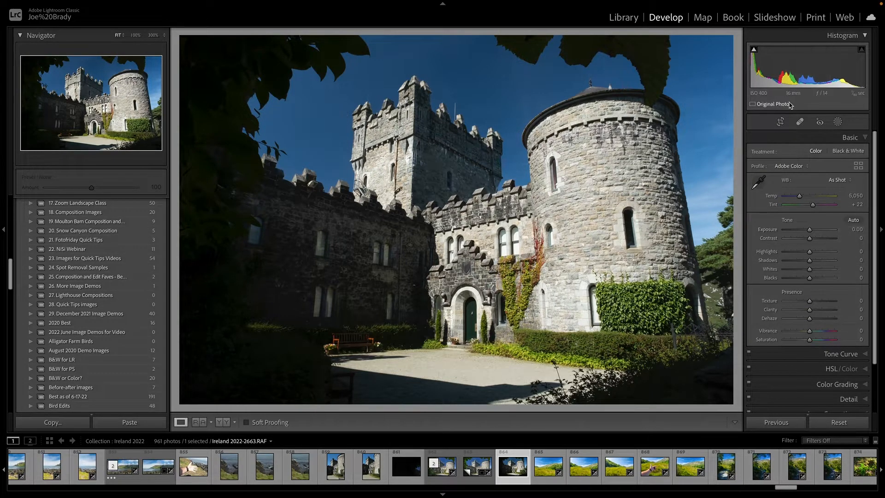
drag(798, 261, 865, 260)
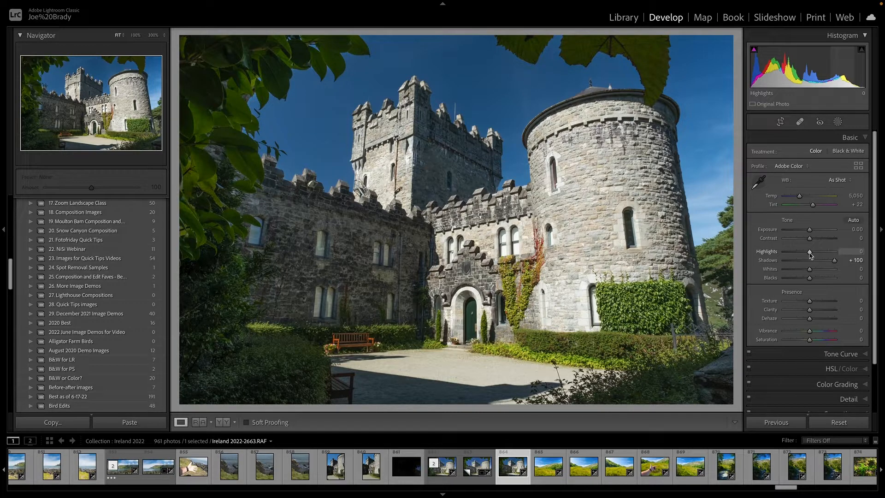
drag(797, 254, 811, 232)
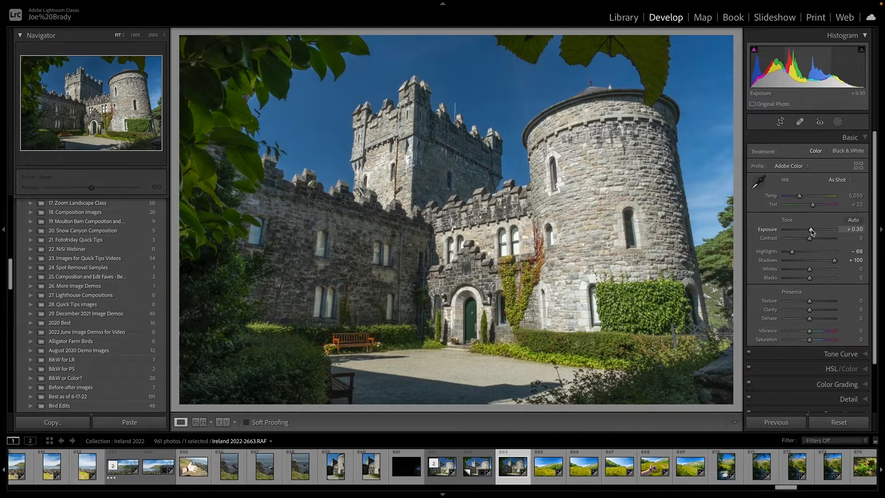
drag(812, 233, 813, 233)
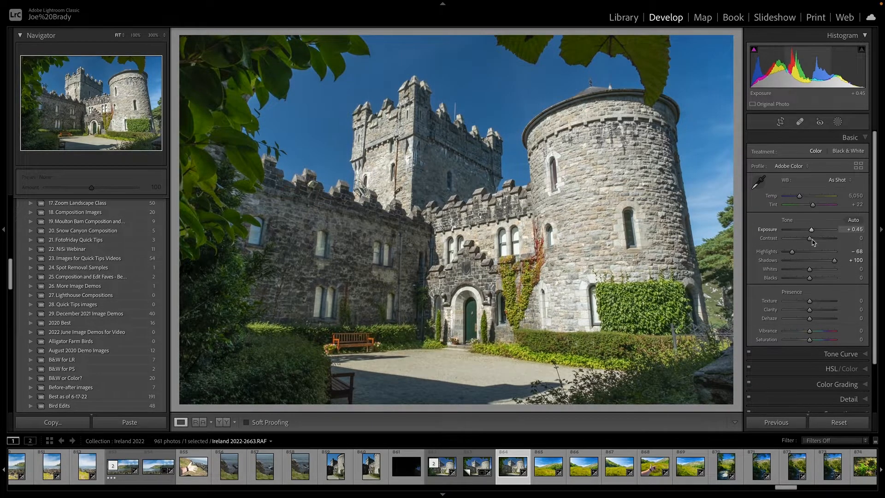
Step: Boost the photo's presence with Texture +30, Clarity +19, Vibrance +18 and Saturation +7
click(817, 301)
click(814, 311)
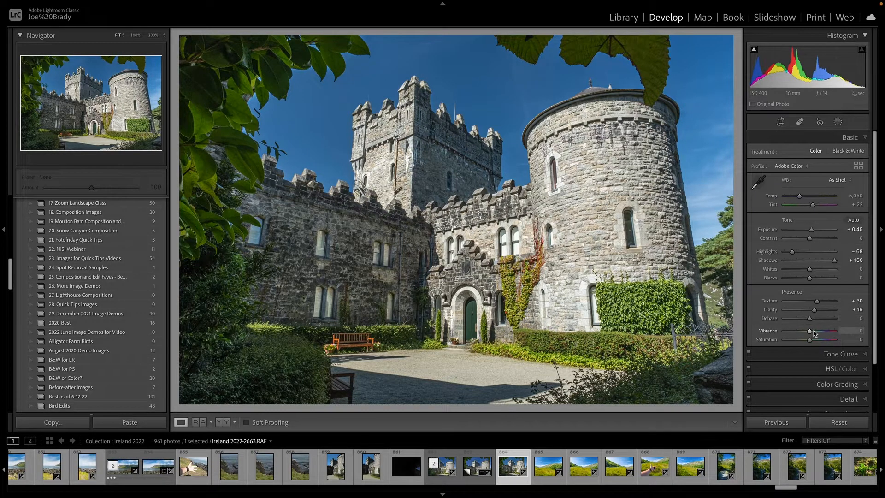
click(813, 331)
drag(810, 341, 812, 341)
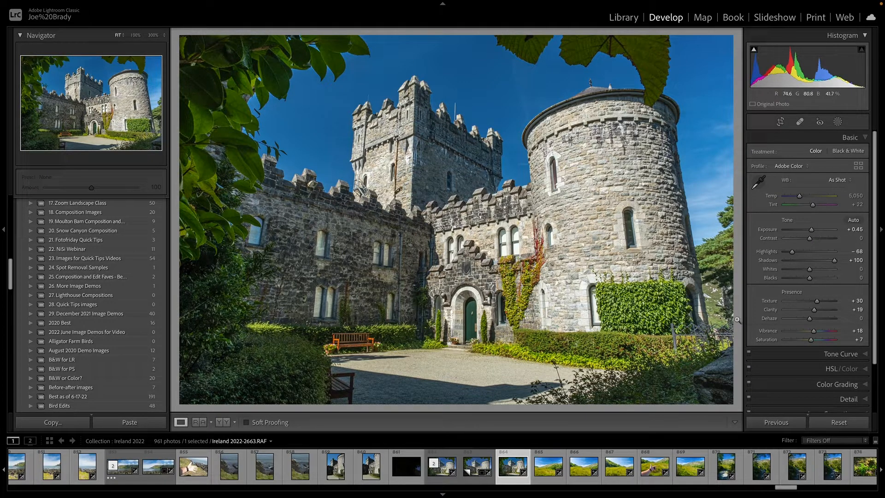
Step: Deepen the sky with targeted HSL adjustments, setting the blue Hue to +10 and the blue Luminance to -11
click(830, 369)
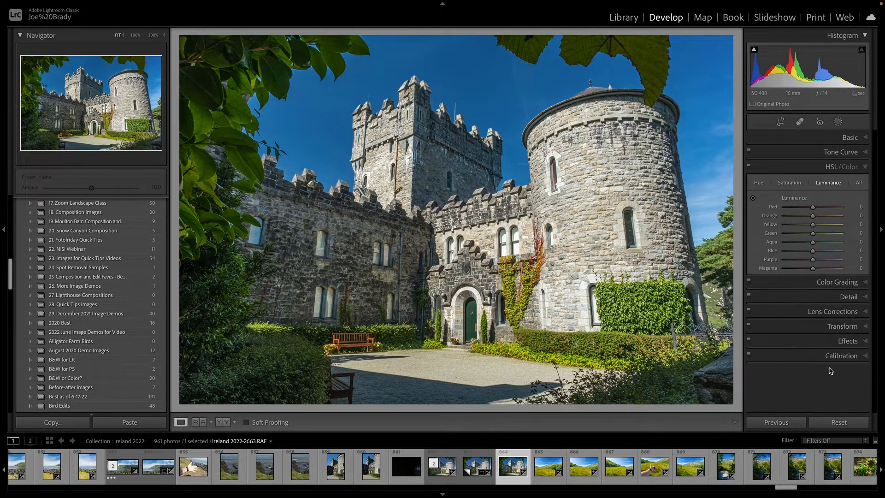
click(757, 184)
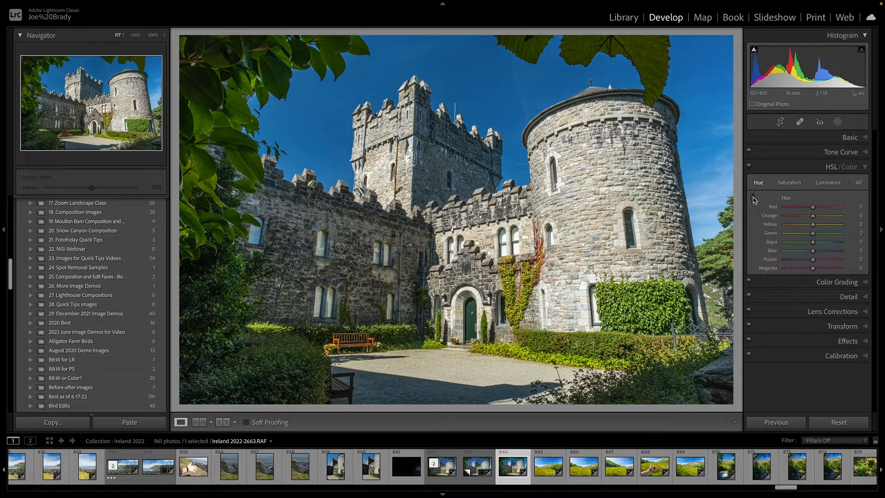
click(753, 199)
drag(470, 88, 470, 78)
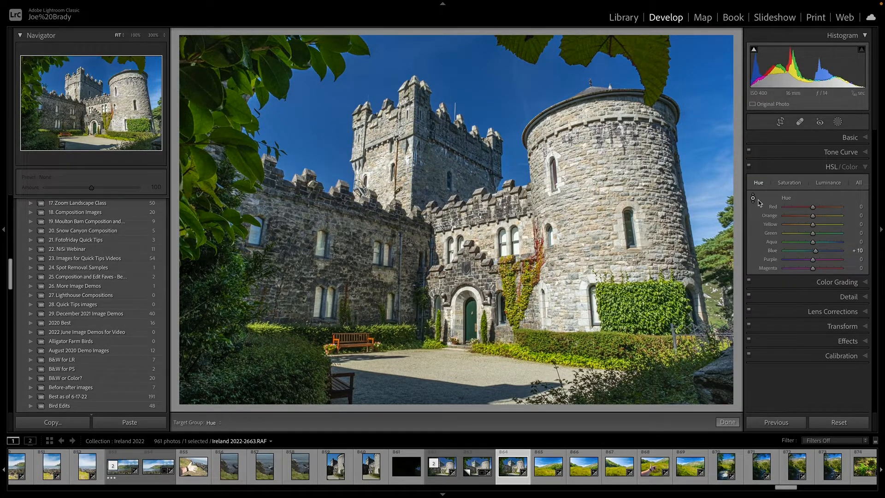
click(828, 187)
drag(562, 110, 562, 121)
key(Escape)
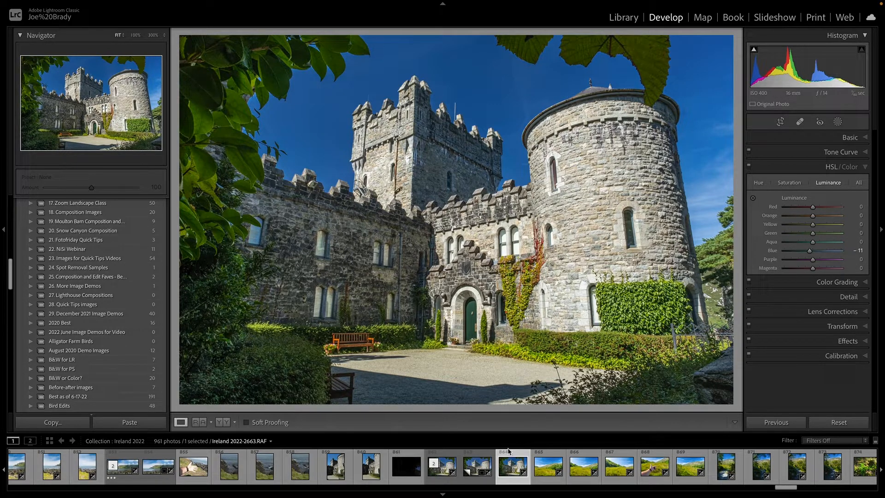
Step: Create a virtual copy of the castle photo, reset its edits, and return to the edited original
key(ctrl+apostrophe)
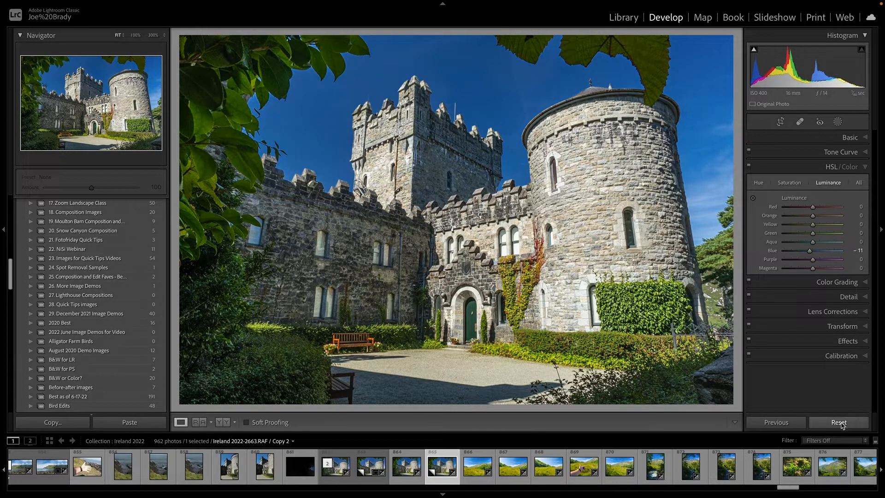
key(ctrl+shift+r)
click(405, 467)
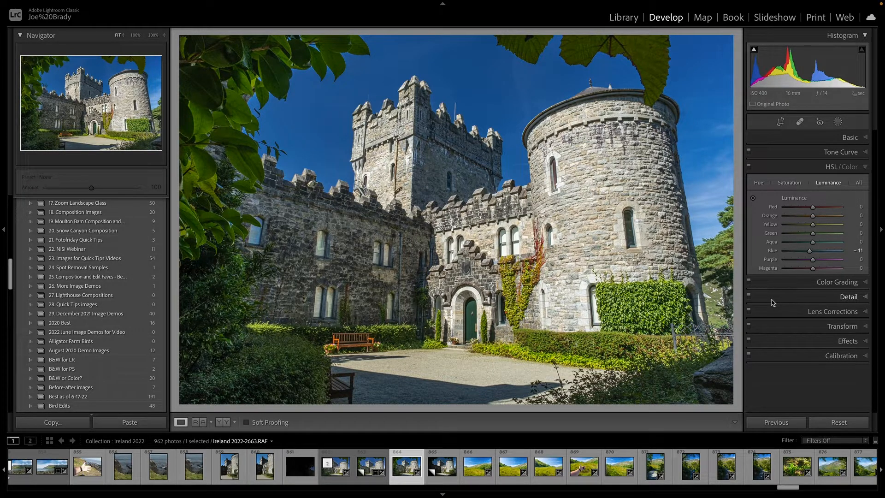
Step: Correct the castle's perspective with Transform values of Vertical -39, Aspect -40, Scale 99 and Y Offset -5.4
click(843, 327)
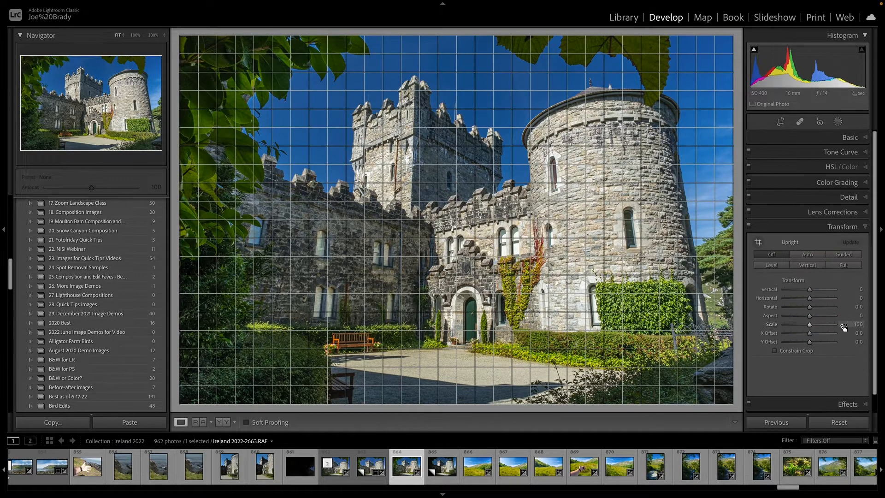
drag(810, 291, 800, 295)
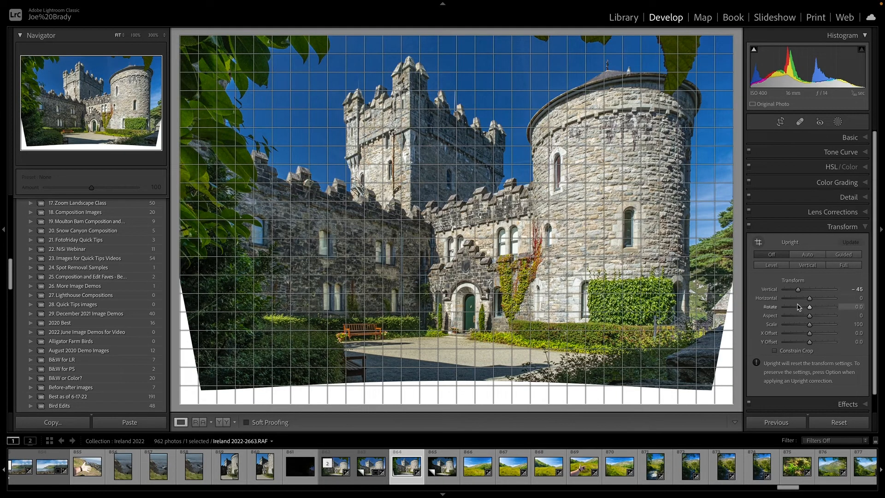
drag(798, 291, 801, 292)
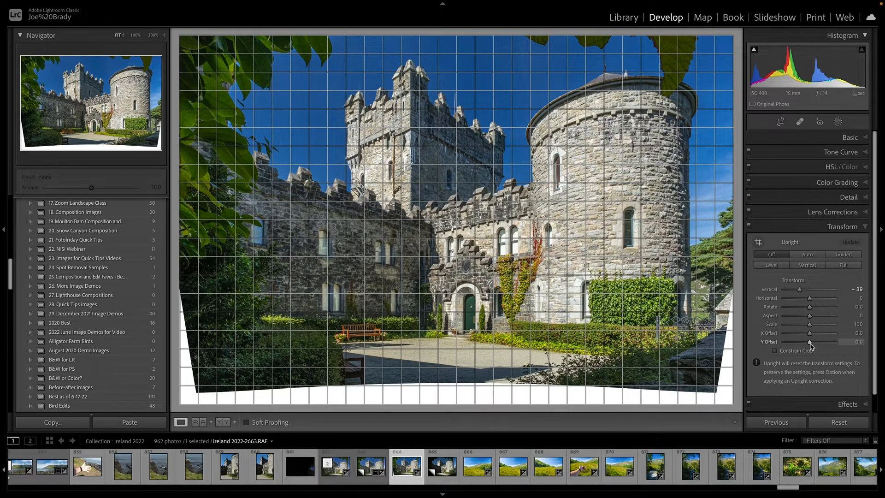
drag(809, 344, 808, 344)
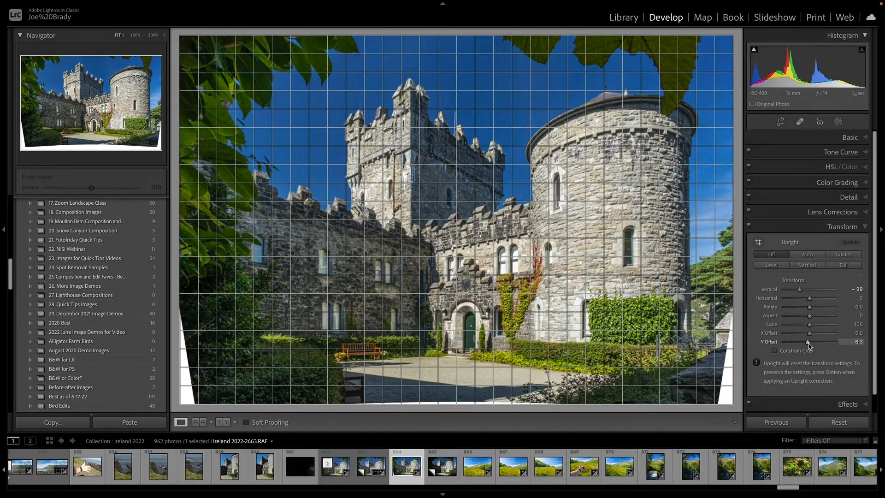
drag(809, 344, 809, 344)
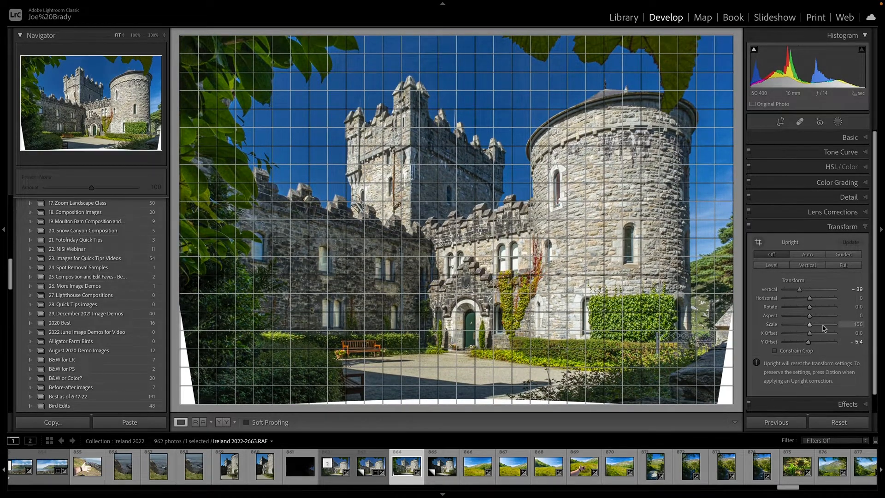
mouse_move(810, 318)
mouse_down()
mouse_move(800, 318)
mouse_move(810, 327)
mouse_up()
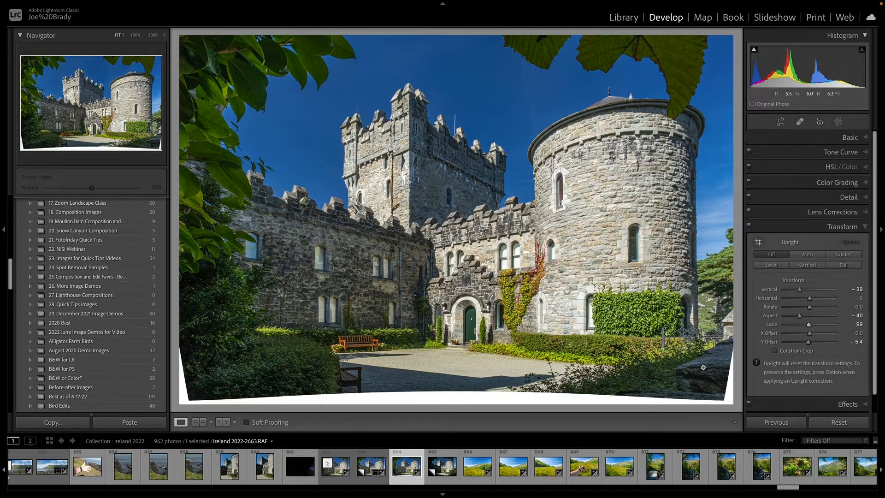
Step: Crop all four sides of the photo slightly inward to remove the white edges left by the perspective correction
click(781, 122)
drag(457, 403, 457, 396)
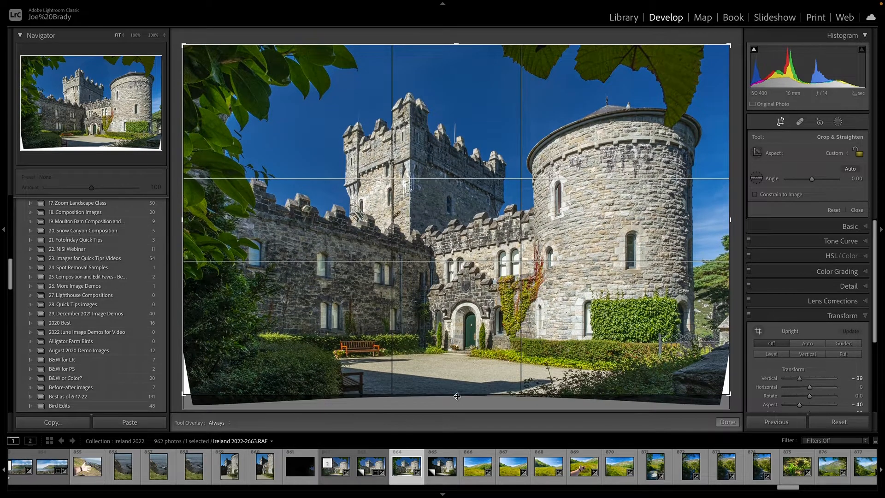
drag(732, 223, 723, 224)
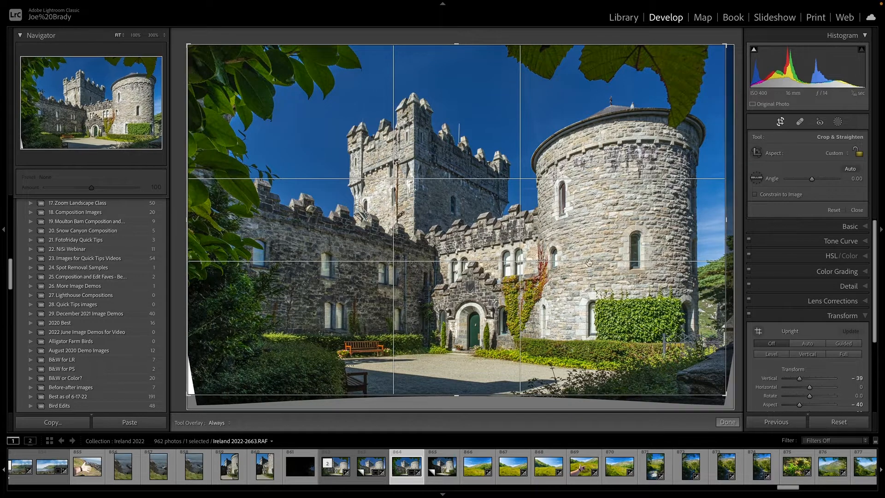
drag(187, 221, 192, 219)
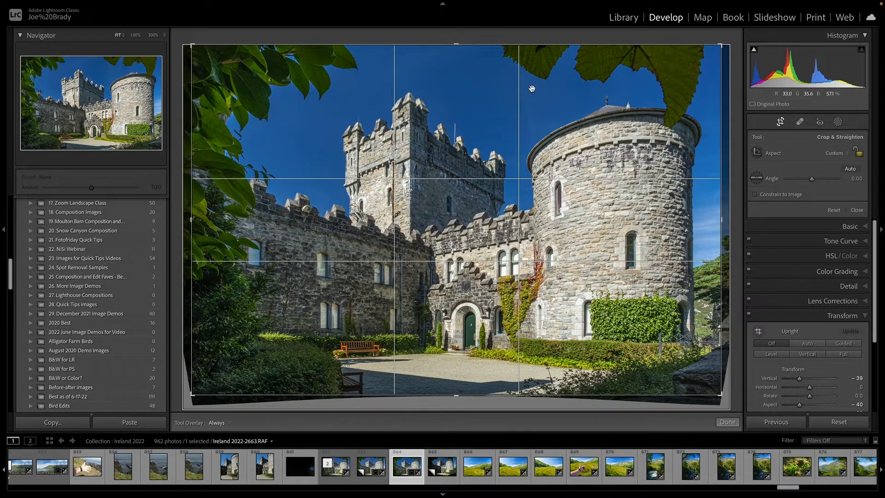
drag(458, 46, 460, 52)
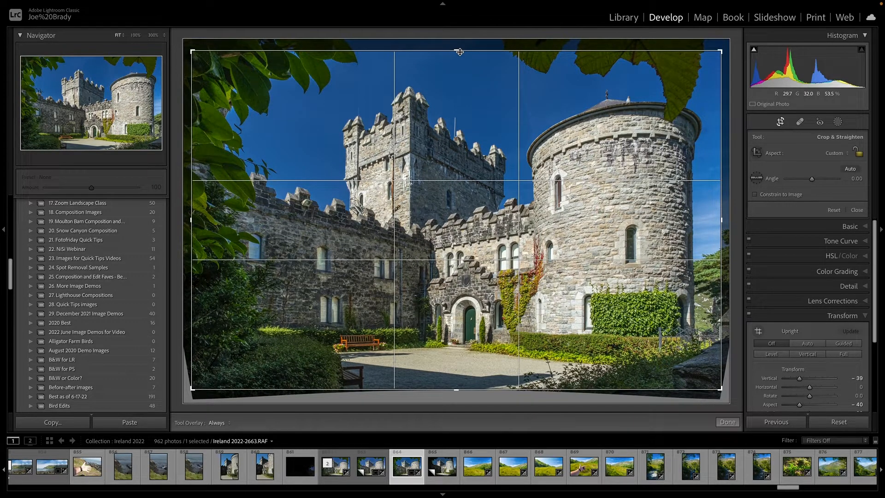
drag(459, 52, 459, 52)
key(Return)
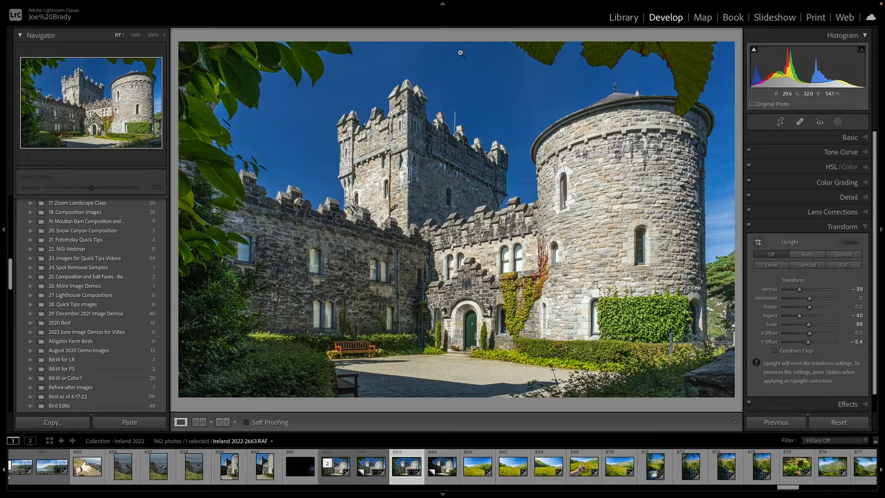
Step: Compare the corrected photo with its unedited virtual copy, and open the corrected version in Adobe Photoshop 2022
key(Right)
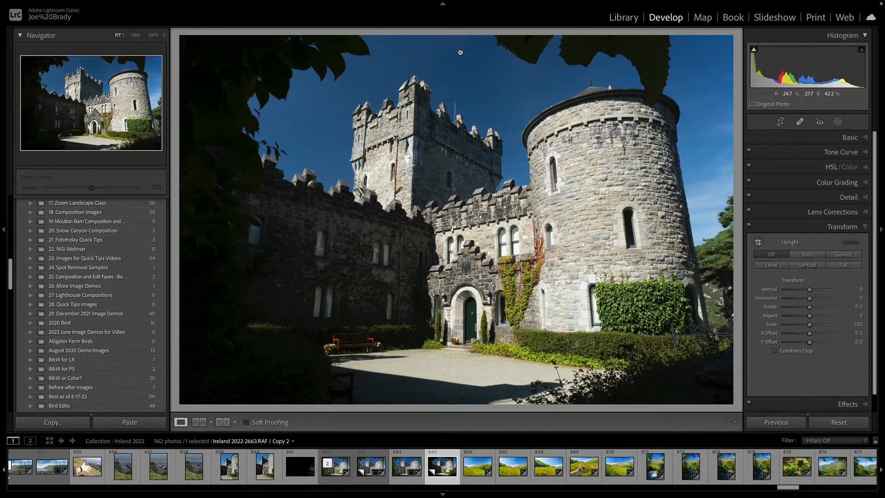
key(Left)
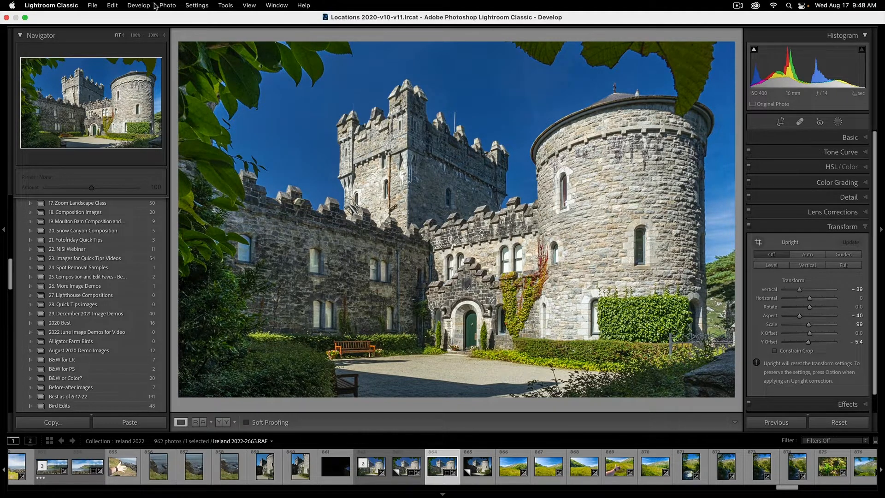
click(158, 5)
mouse_move(171, 62)
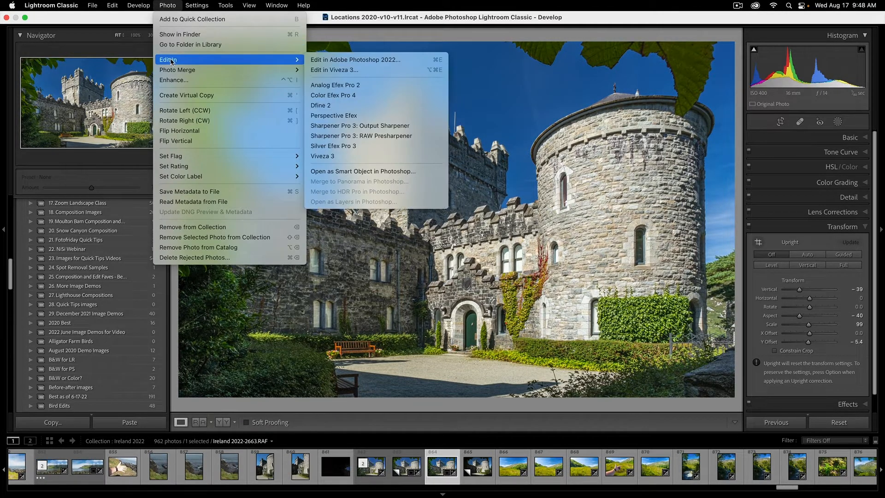
click(335, 60)
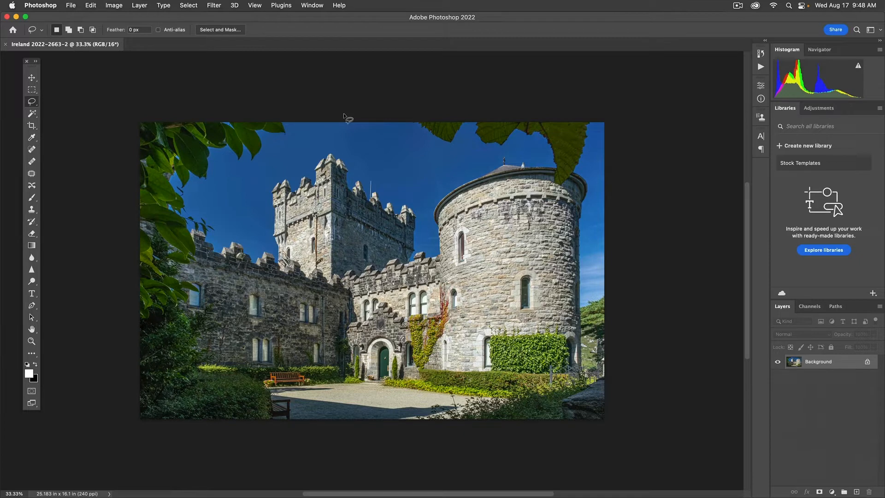
Step: Duplicate the background layer, lasso the side of the image containing the round tower, and copy that selection to a new layer
key(super+j)
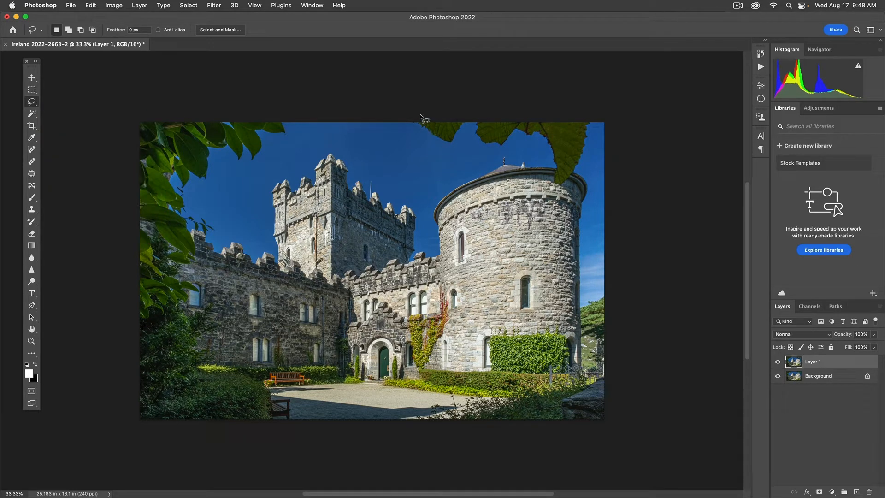
mouse_move(410, 117)
mouse_down()
mouse_move(424, 222)
mouse_move(406, 406)
mouse_move(434, 418)
mouse_move(624, 437)
mouse_move(642, 358)
mouse_move(654, 104)
mouse_move(424, 88)
mouse_up()
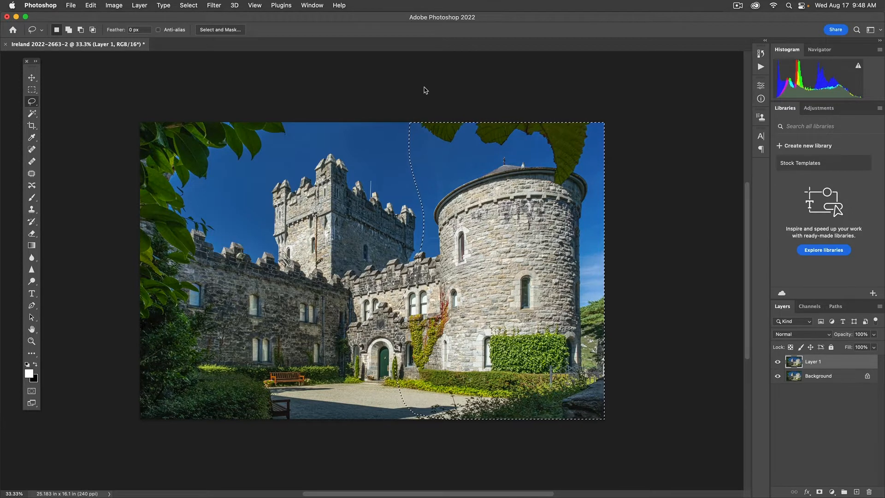
key(super+j)
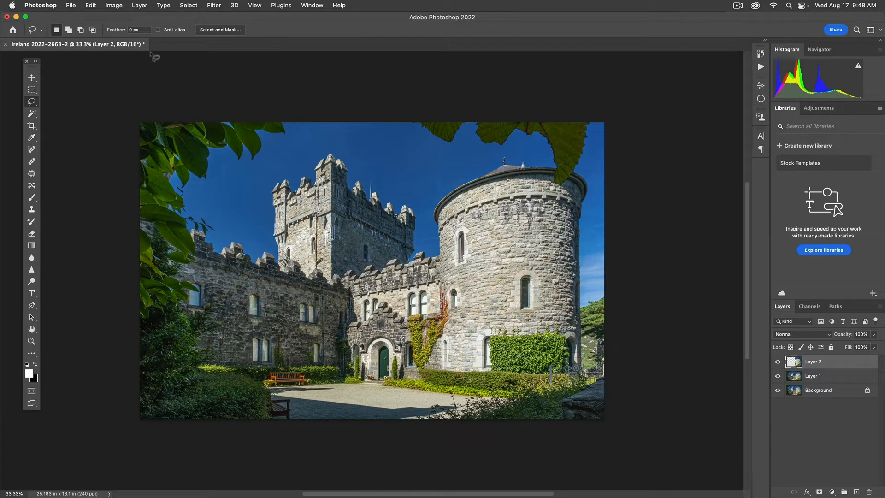
Step: Start a Warp on the pasted tower layer, show the rulers, and place a horizontal guide across both towers at about 5.6 in
click(91, 6)
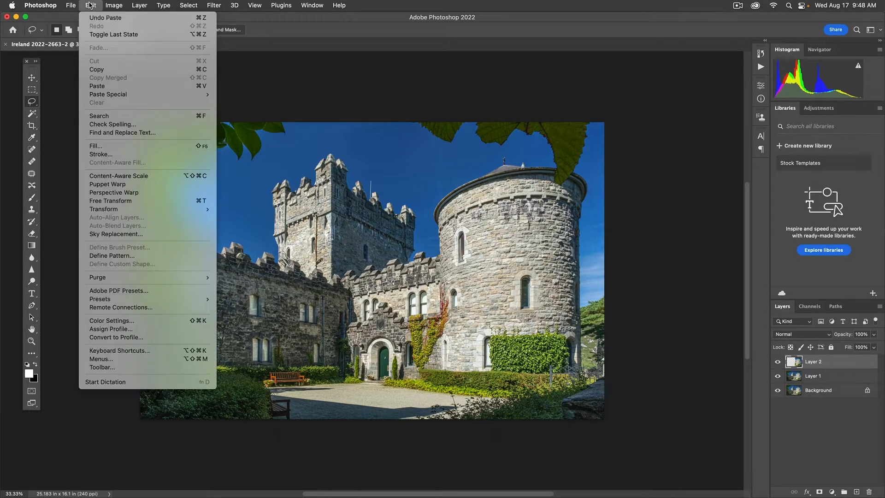
mouse_move(103, 209)
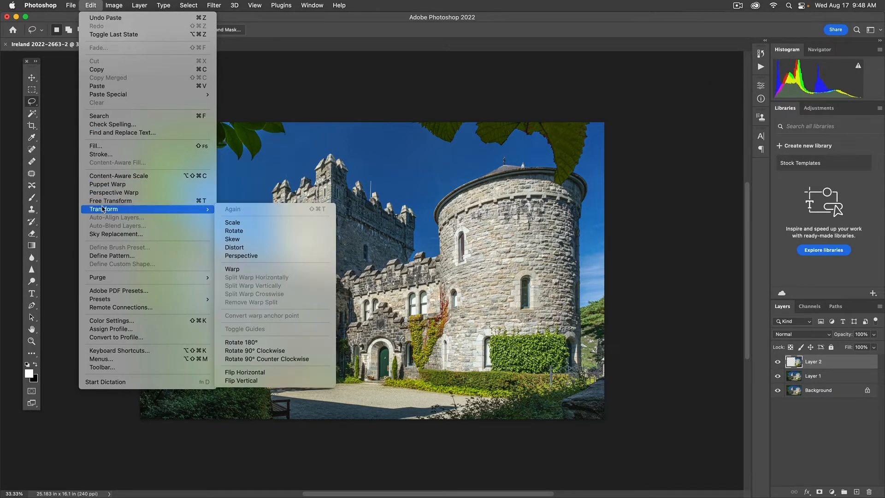
click(263, 270)
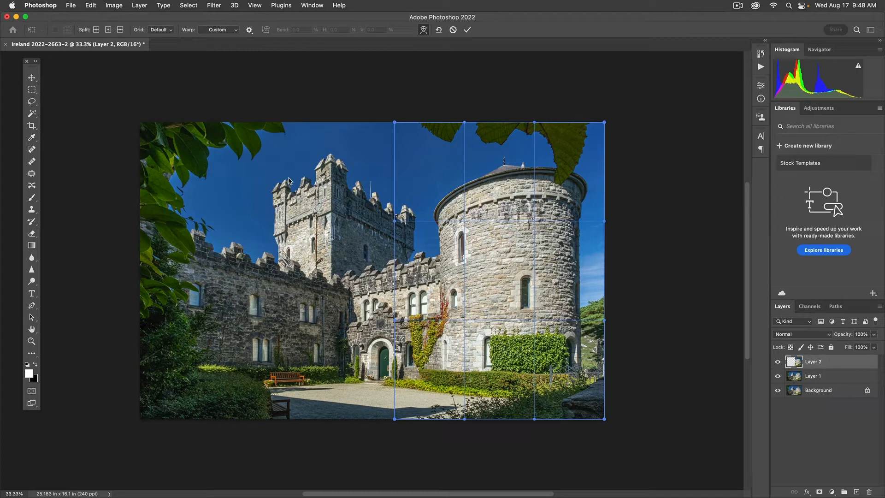
key(super+r)
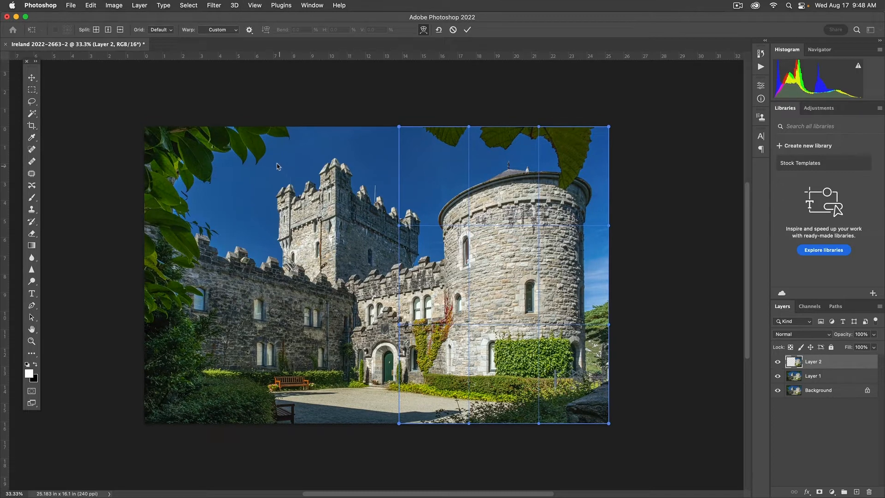
drag(244, 57, 244, 230)
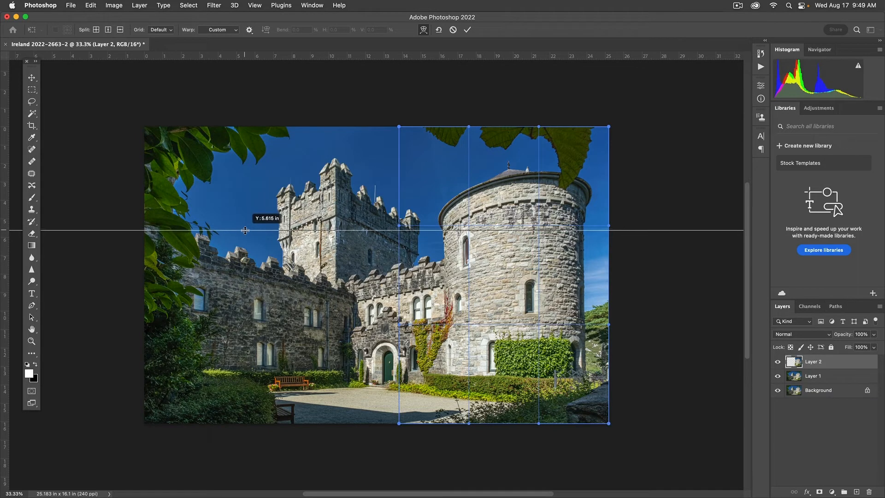
drag(245, 230, 245, 230)
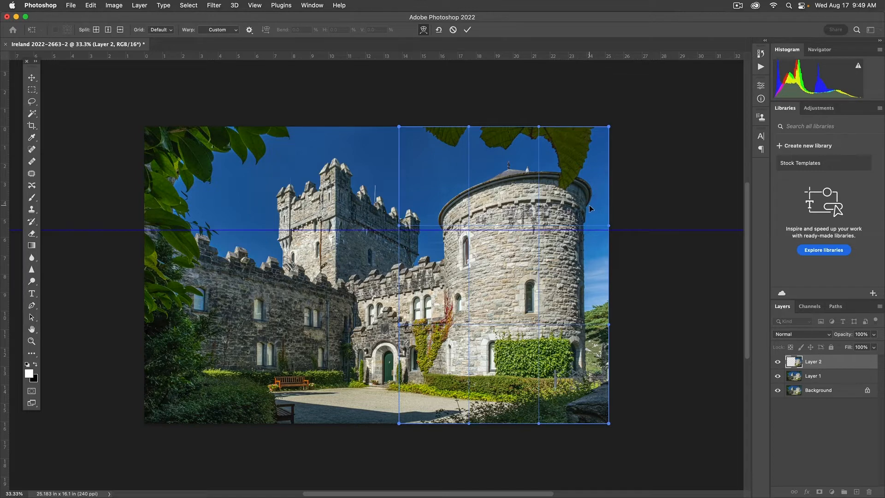
Step: Undo the pasted layer, warp the lassoed round tower on Layer 1 to lower its roofline, apply and deselect, and compare with the original
key(super+z)
drag(581, 193, 580, 217)
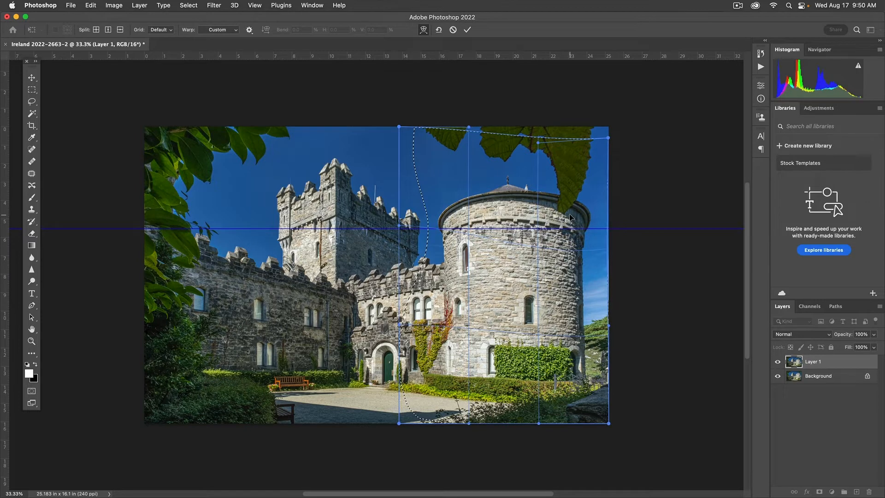
drag(538, 142, 536, 131)
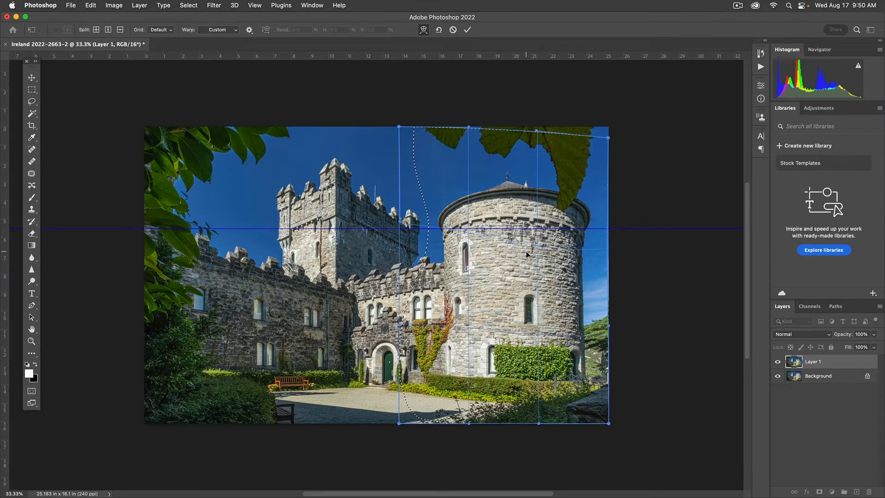
key(Return)
key(cmd+d)
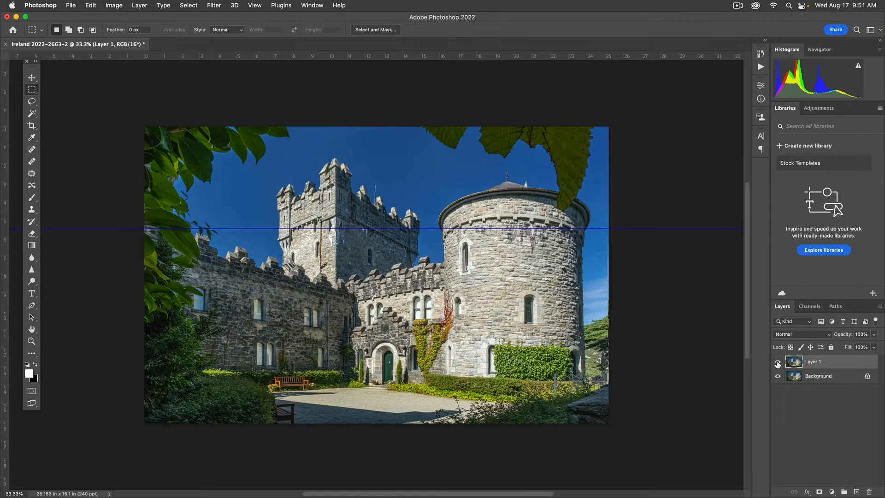
click(778, 362)
click(778, 362)
Step: Lasso the strip of leaves along the photo's upper edge above the round tower, fill it with Content-Aware Fill on a new layer, and deselect
key(z)
click(514, 153)
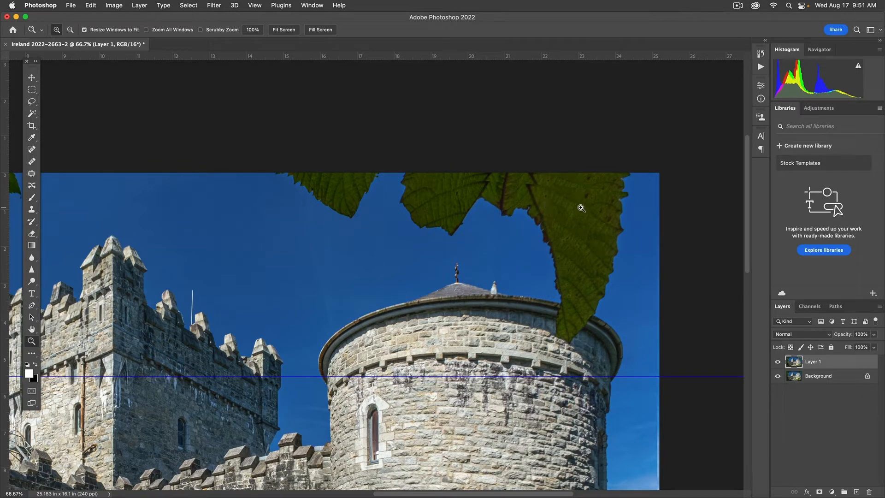
key(l)
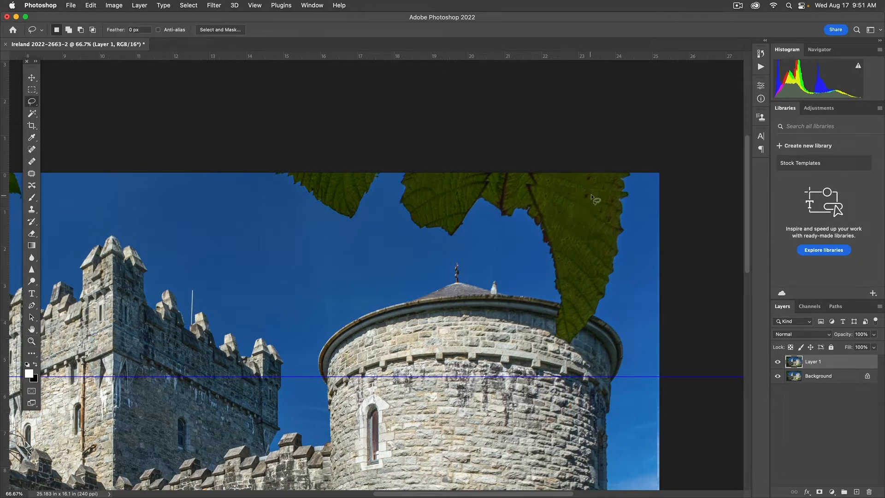
drag(637, 201, 448, 189)
drag(308, 162, 372, 156)
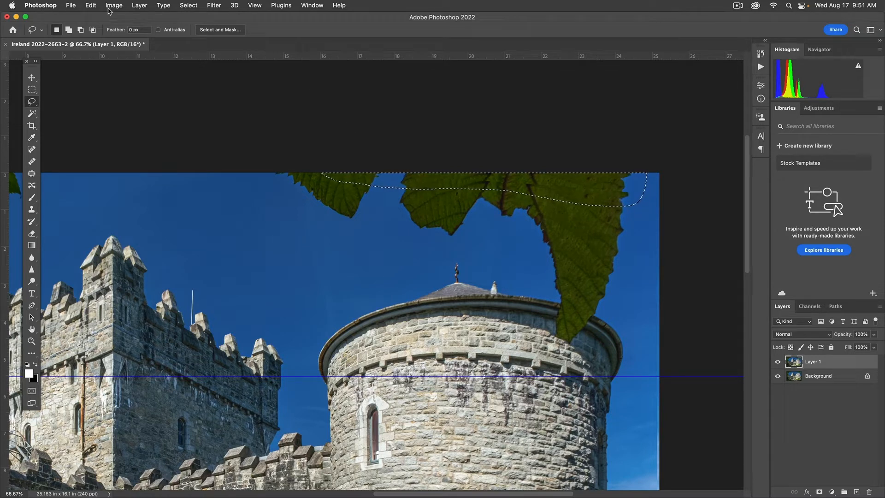
click(89, 6)
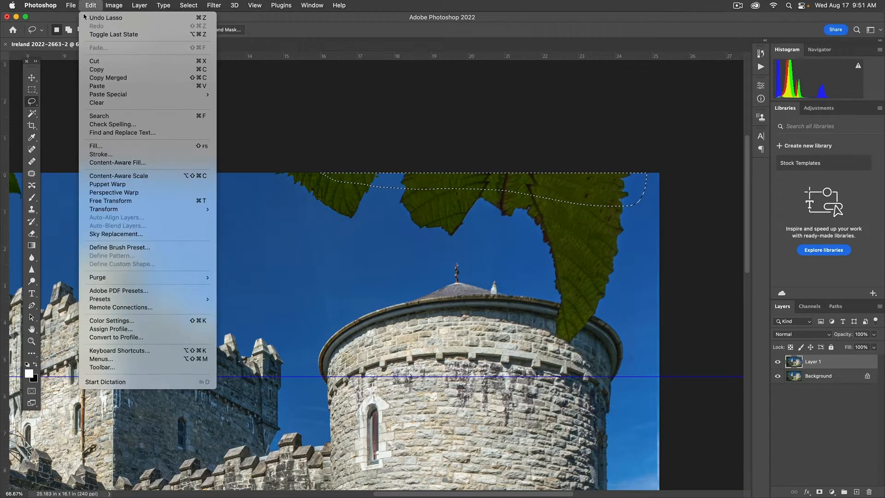
click(101, 163)
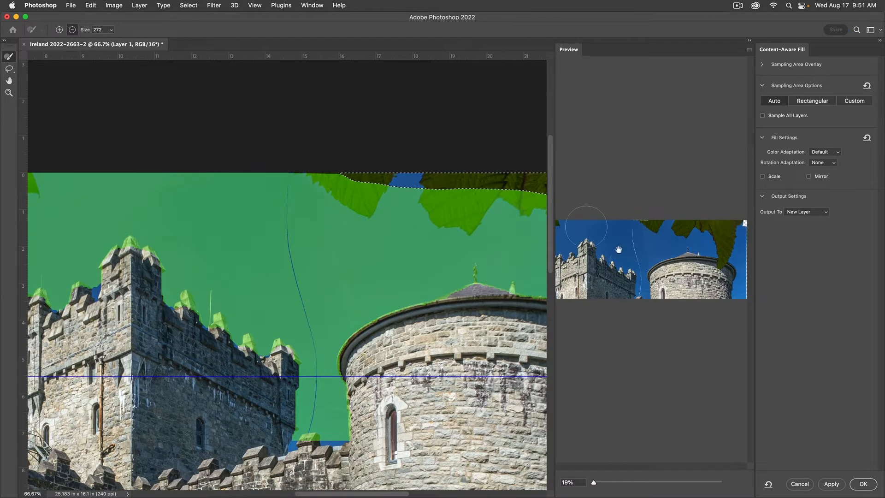
key(Return)
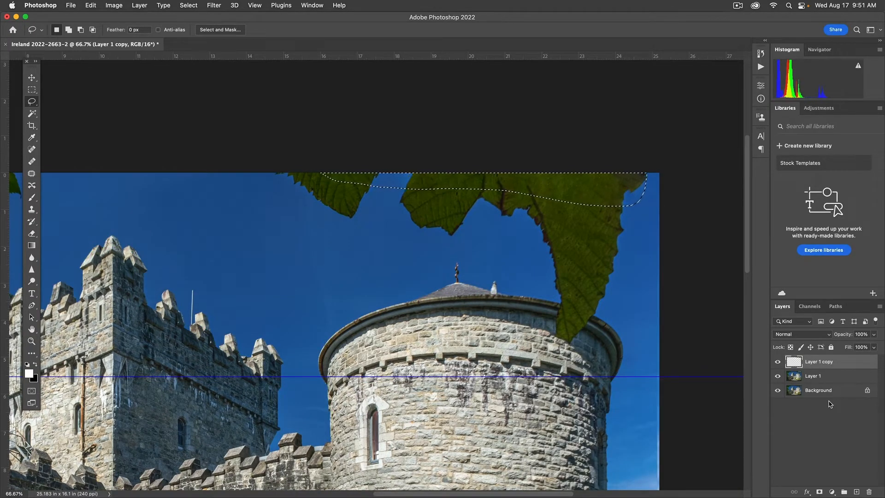
key(ctrl+d)
Step: Compare the original with the warped and filled layers by toggling their visibility, and view the whole photo
click(778, 361)
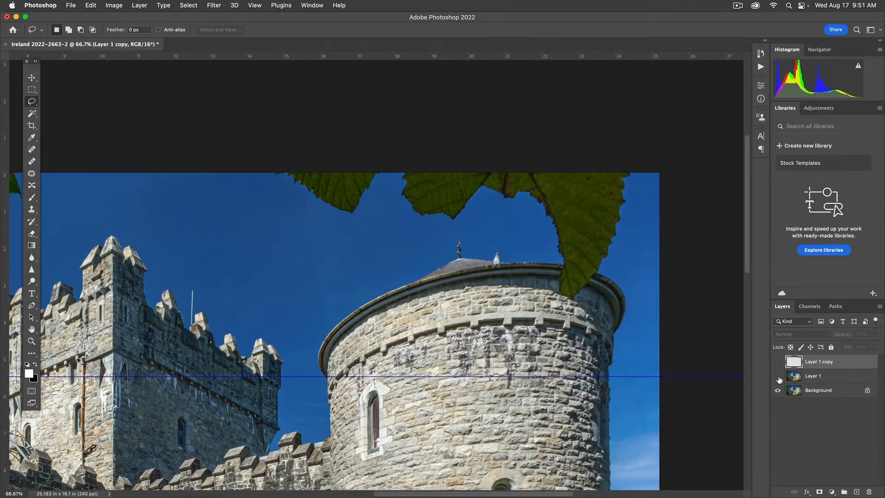
click(777, 376)
click(778, 361)
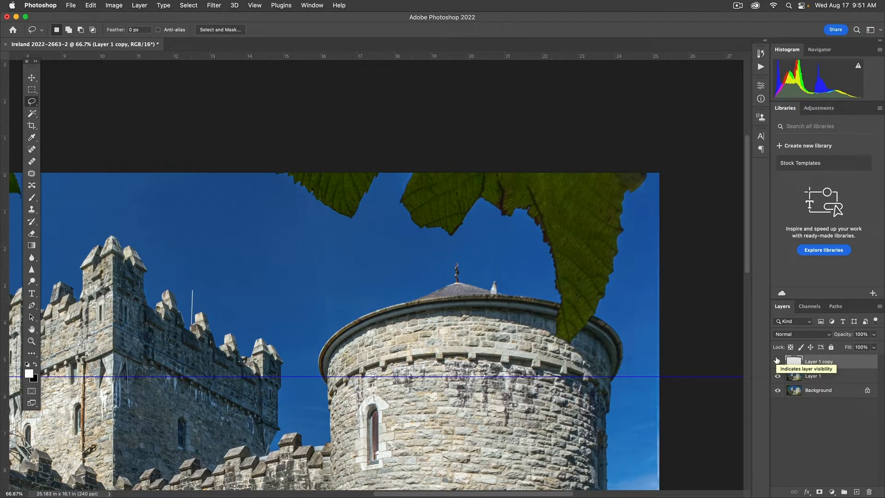
key(super+0)
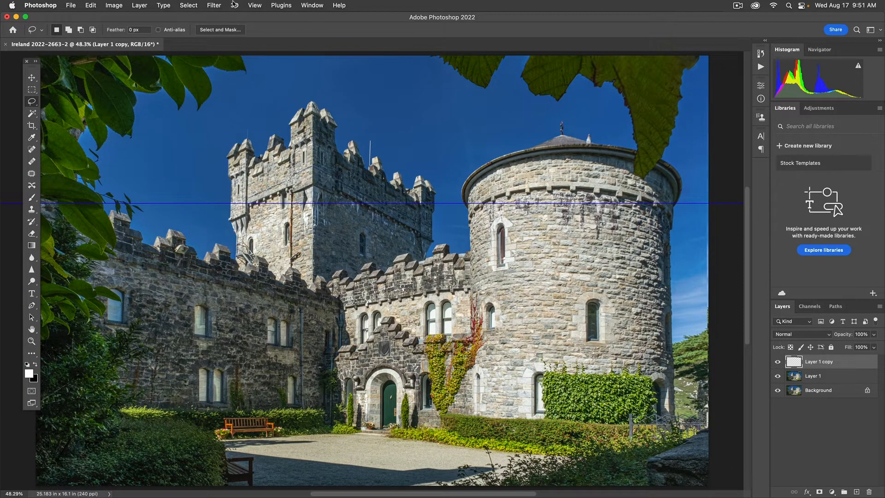
Step: Turn off the display of extras to hide the guide across the castle
click(227, 5)
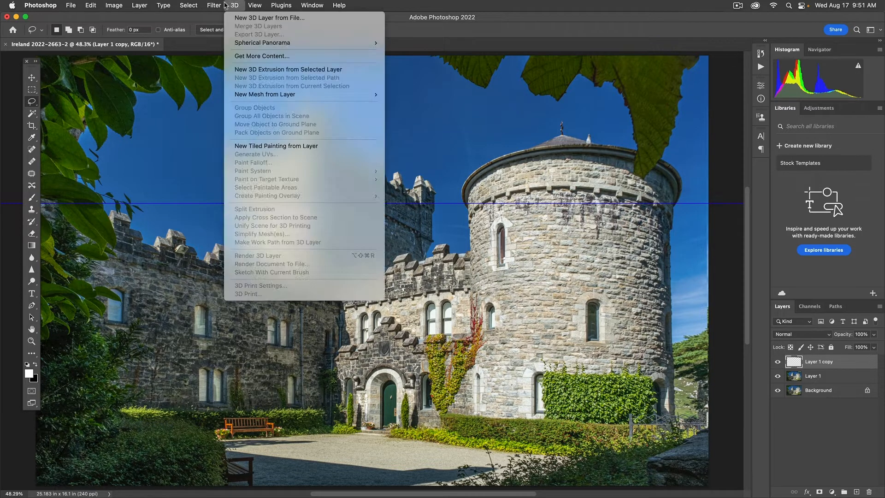
mouse_move(221, 6)
mouse_move(259, 6)
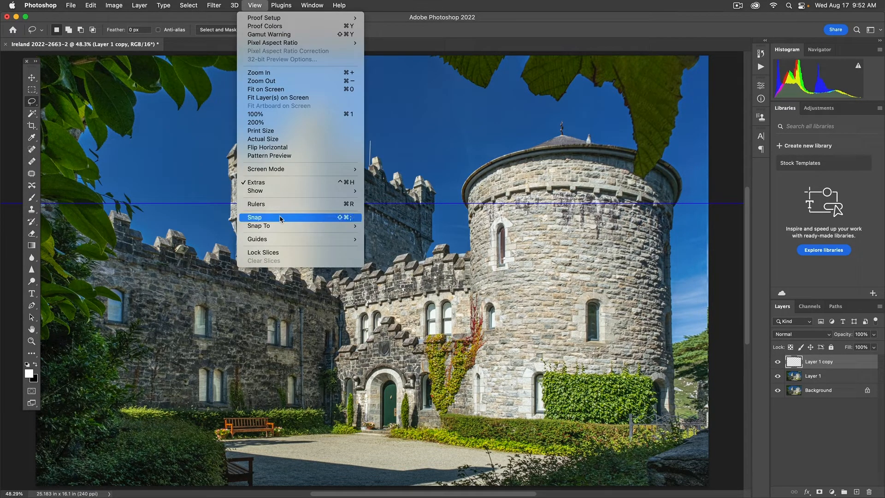
click(275, 181)
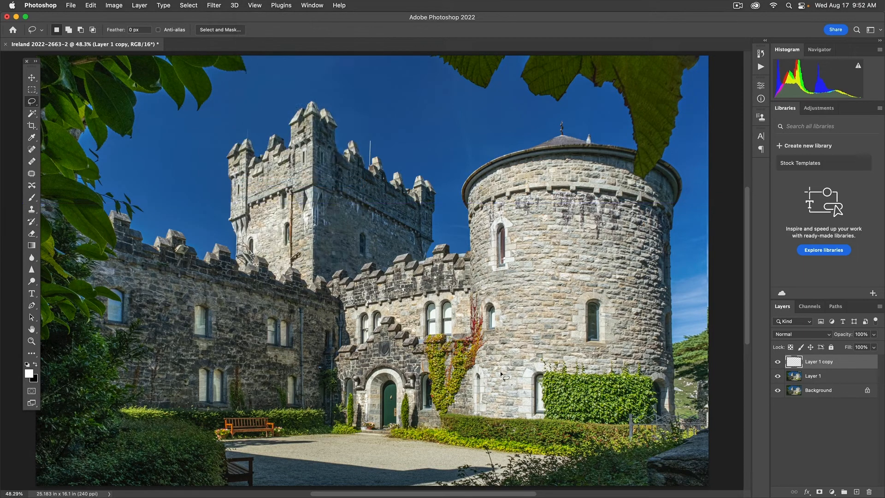
Step: Compare the edit with the original, and stamp all visible layers into a new layer on top while keeping the layers below
click(777, 361)
click(777, 375)
click(778, 362)
click(879, 307)
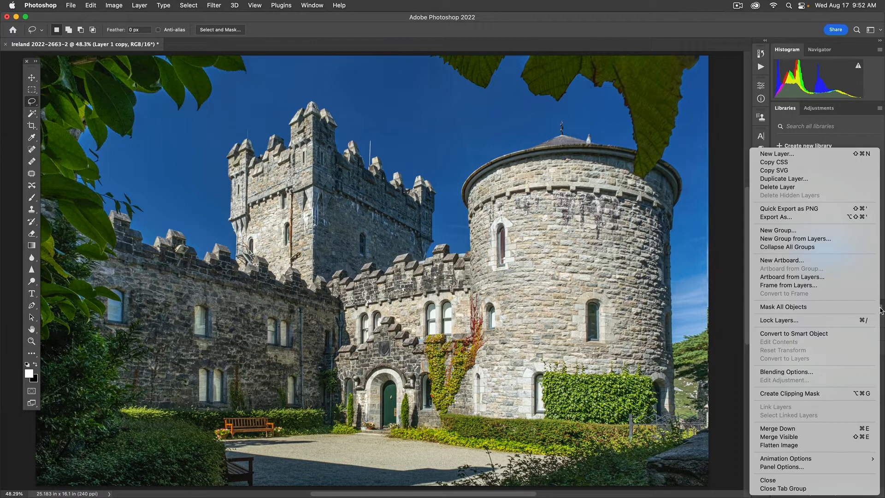
alt+click(859, 437)
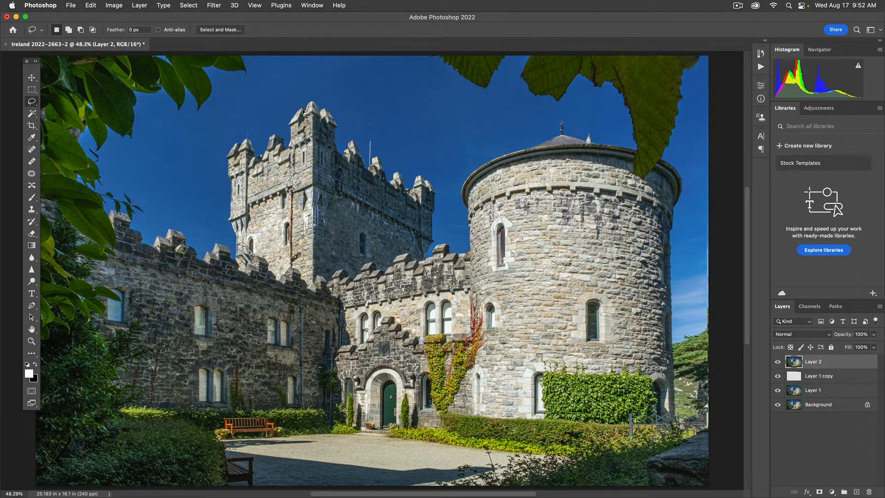
Step: Lasso the area from the square tower to the round tower, including the connecting wall, and copy it to a new layer
mouse_move(300, 91)
mouse_down()
mouse_move(296, 320)
mouse_move(311, 332)
mouse_move(407, 344)
mouse_move(484, 336)
mouse_move(517, 297)
mouse_move(516, 176)
mouse_move(476, 91)
mouse_move(386, 57)
mouse_up()
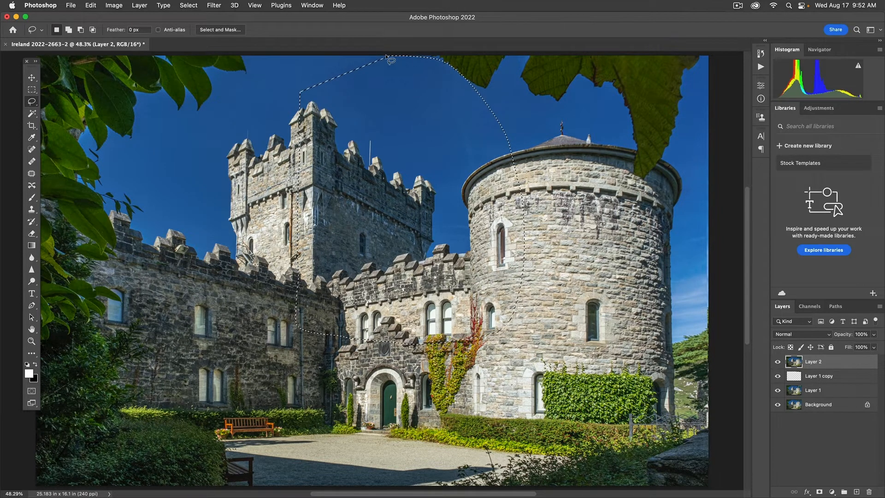
key(super+c)
key(super+v)
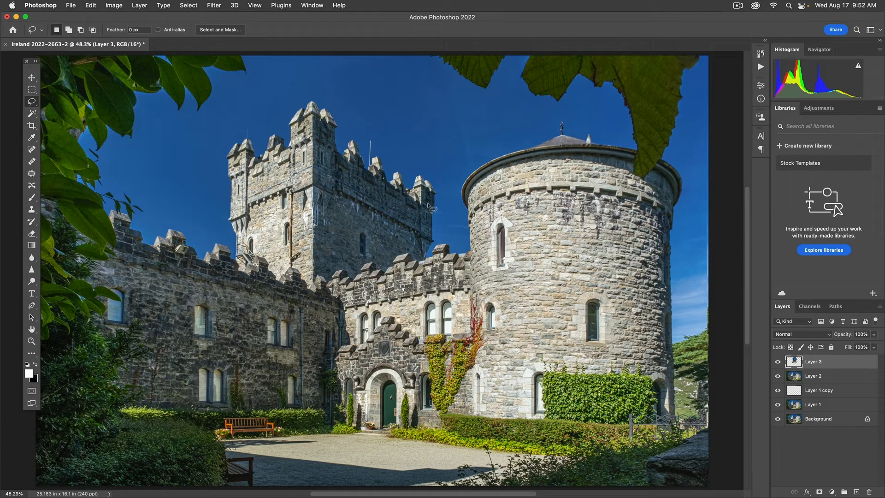
Step: Warp the copied section to slightly adjust the slope of the battlements on the wall between the towers, and apply it
click(91, 6)
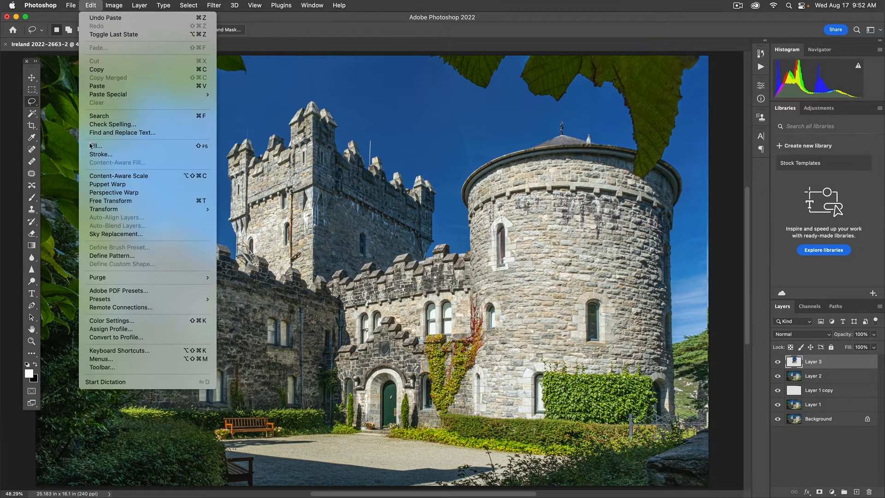
mouse_move(121, 210)
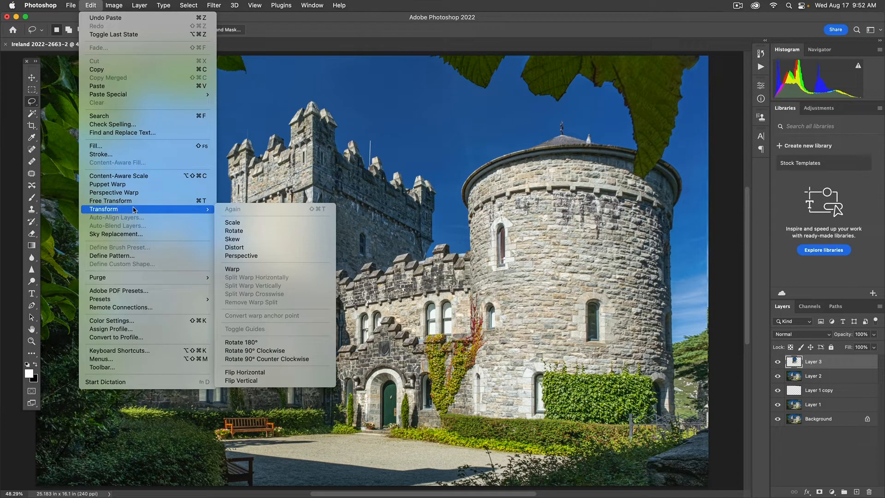
click(258, 269)
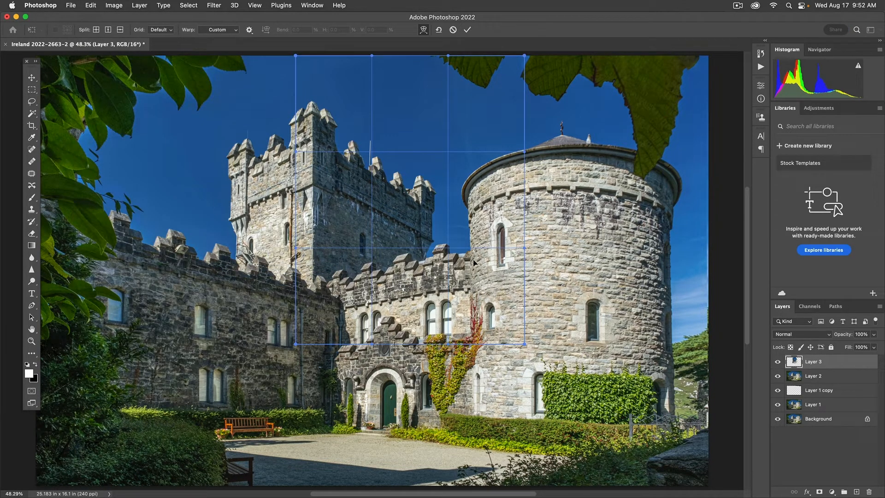
drag(470, 255, 470, 253)
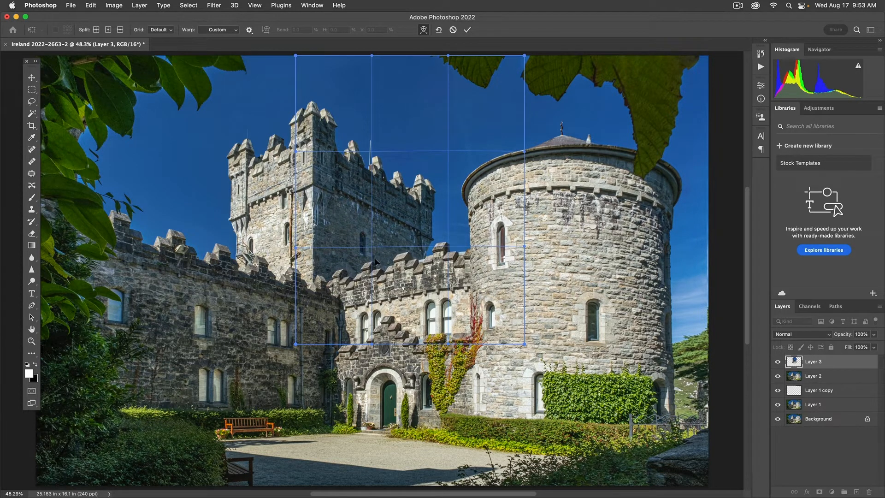
drag(373, 268, 378, 271)
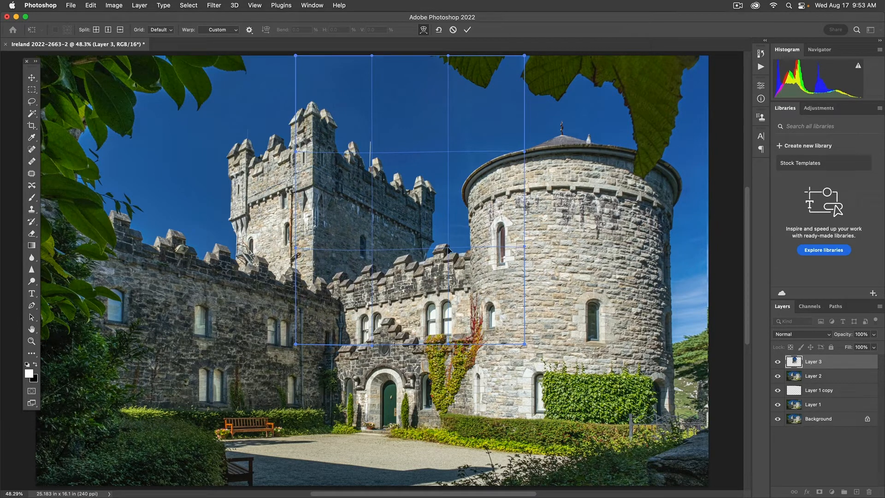
drag(448, 251, 450, 253)
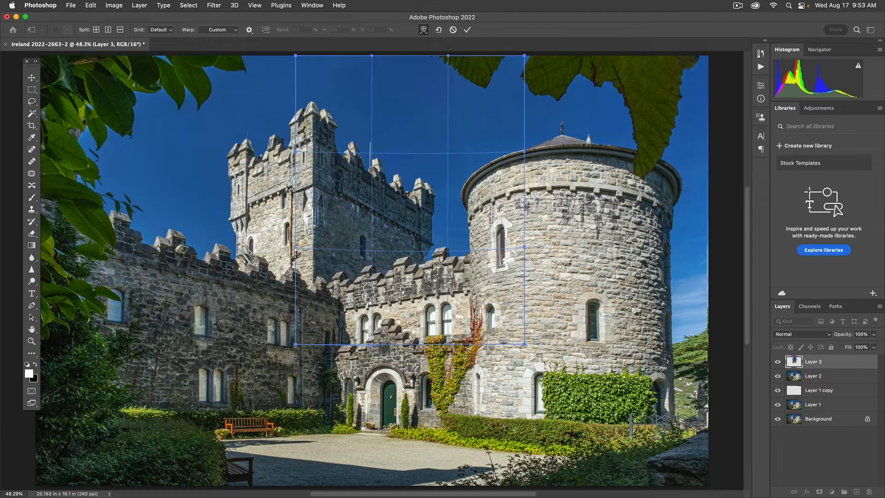
drag(524, 239, 525, 245)
key(Return)
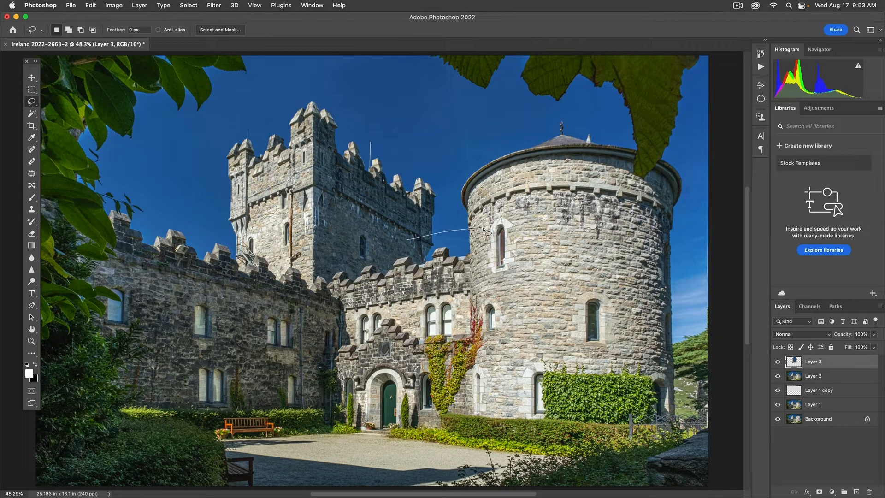
Step: Lasso the section of connecting wall next to the round tower on Layer 3 and warp it to refine the battlements
drag(413, 290, 411, 289)
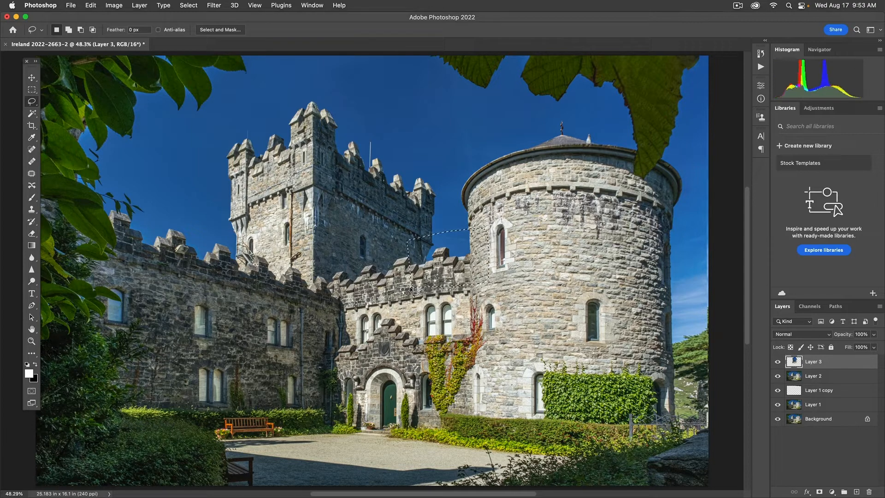
click(90, 6)
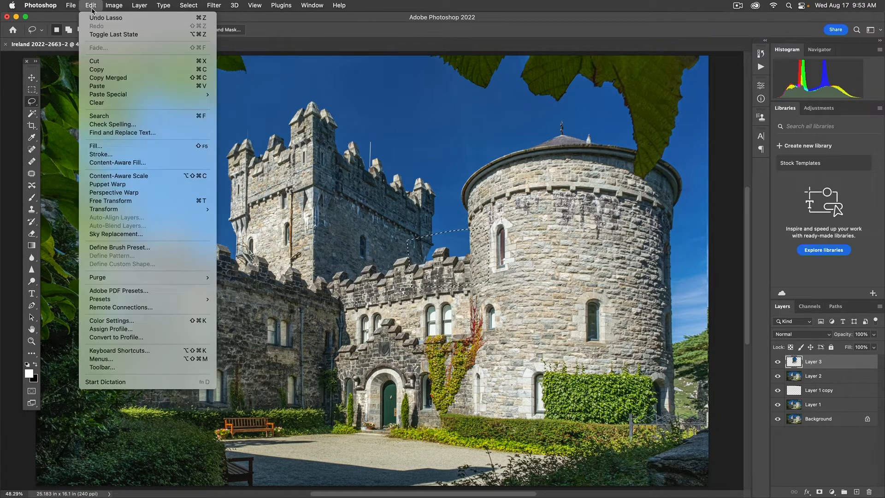
mouse_move(119, 211)
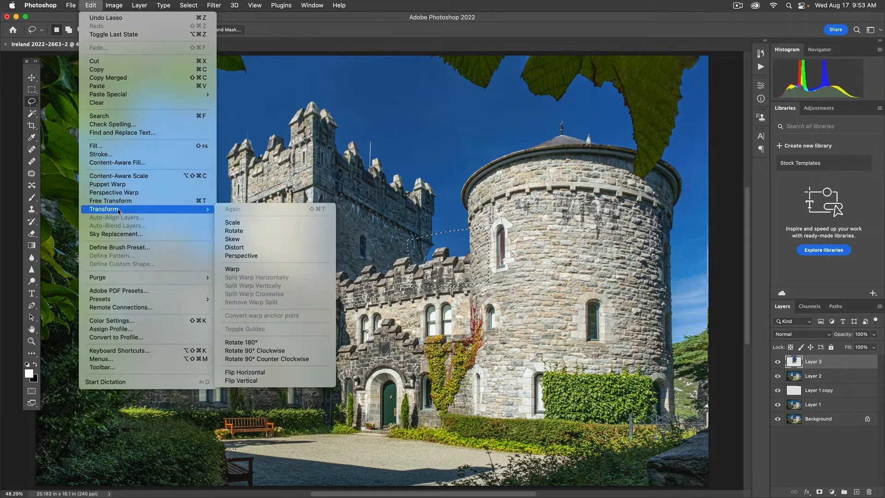
click(233, 269)
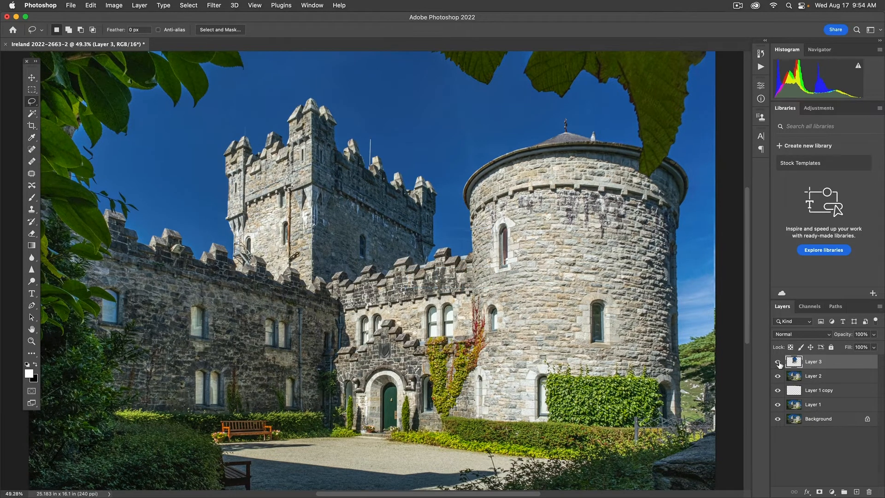
Step: Toggle the visibility of Layer 3 repeatedly to compare the castle before and after the warps, leaving the layer visible
click(779, 362)
click(778, 363)
click(778, 363)
click(779, 363)
click(779, 362)
click(778, 362)
click(779, 362)
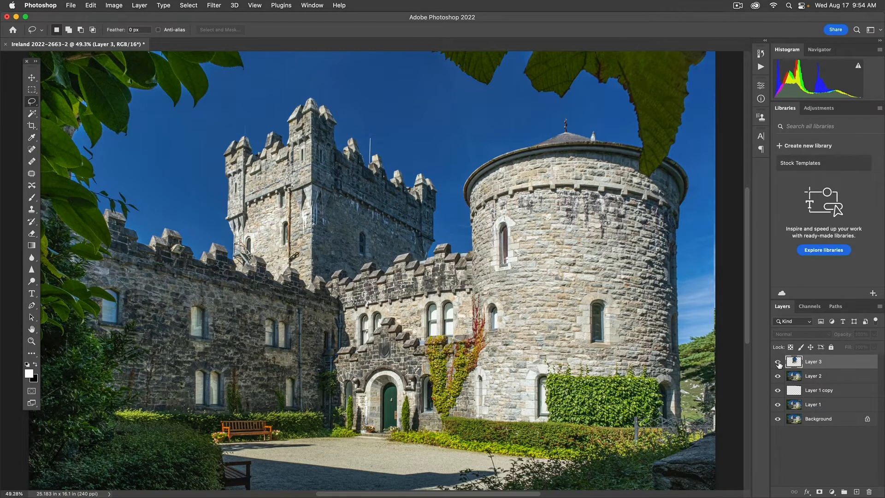
click(778, 363)
click(779, 363)
click(778, 362)
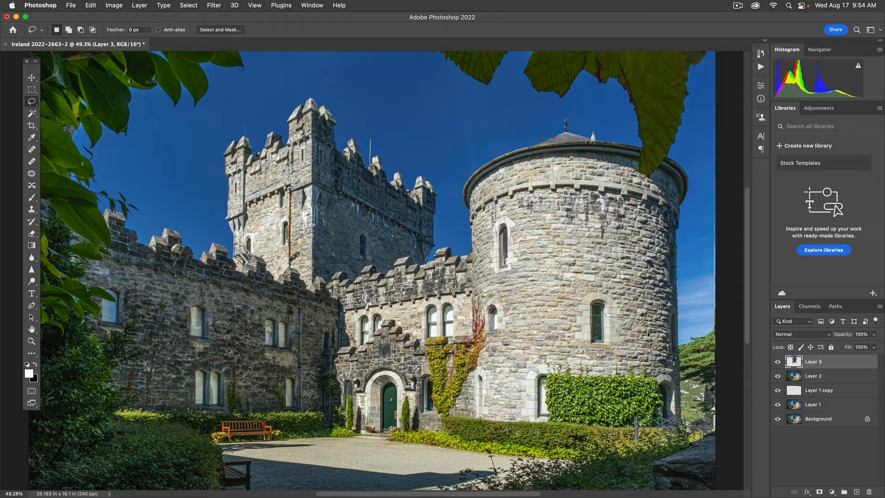
Step: Save the warped edit, switch to Lightroom Classic, and set the photo's post-crop vignetting amount to -12, checking it full screen
key(super+s)
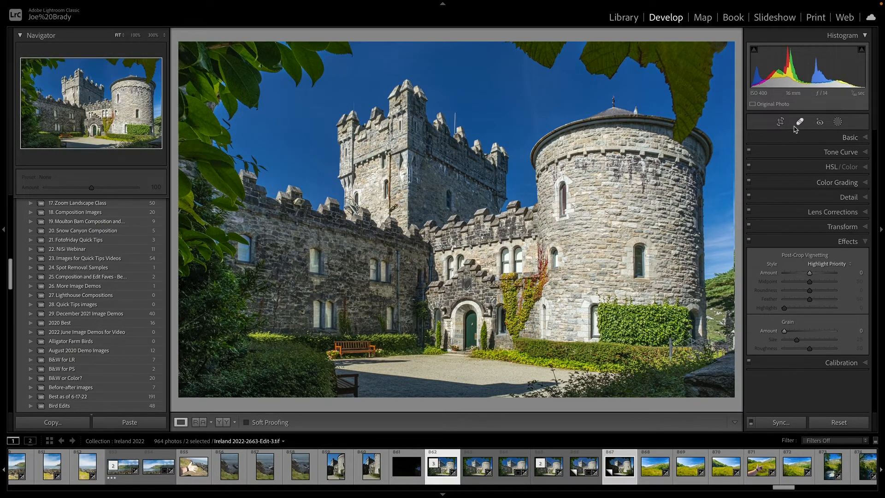
drag(810, 275, 806, 276)
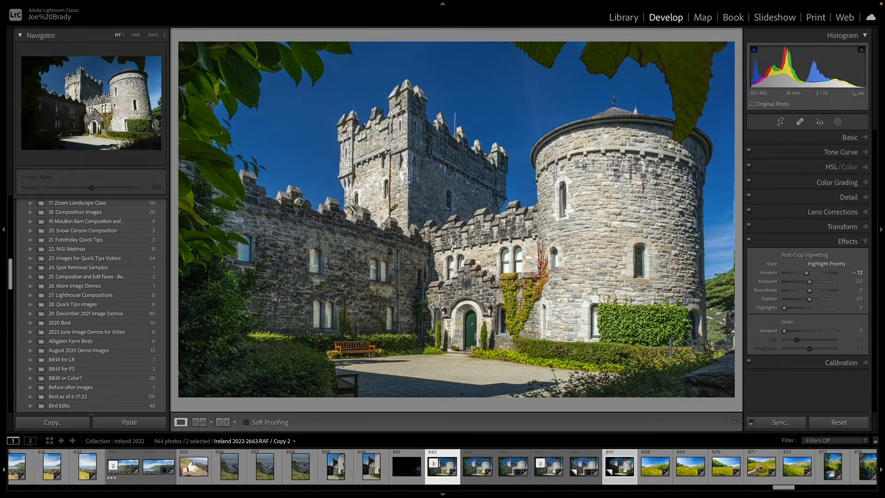
key(f)
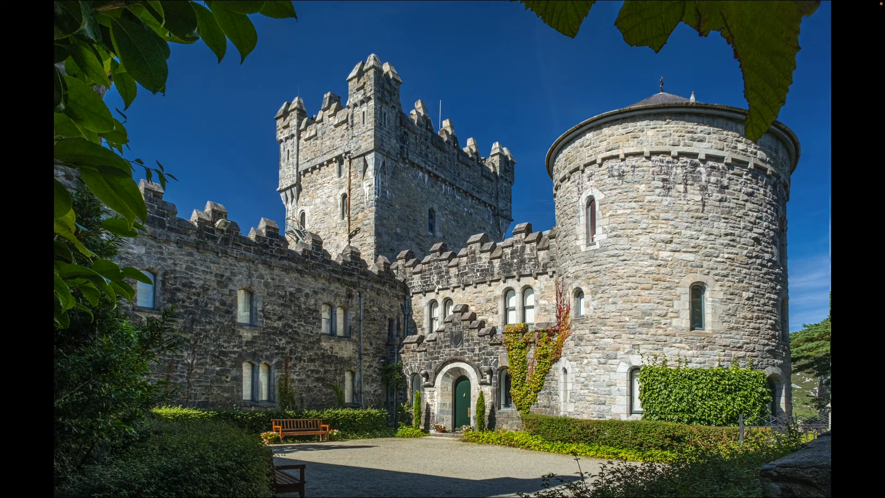
Step: Crop a thin strip of sky and leaves off the photo's top edge and a sliver off its right edge, and apply the crop
key(r)
drag(456, 42, 455, 50)
drag(734, 221, 730, 221)
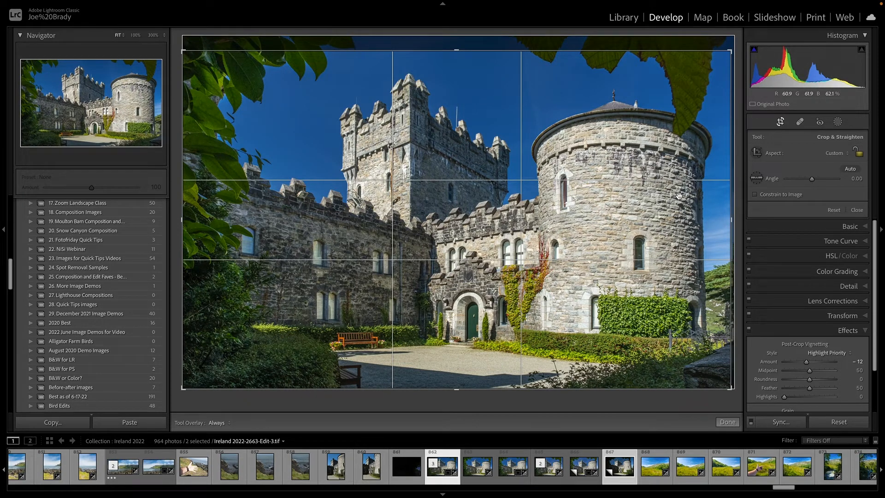
key(Return)
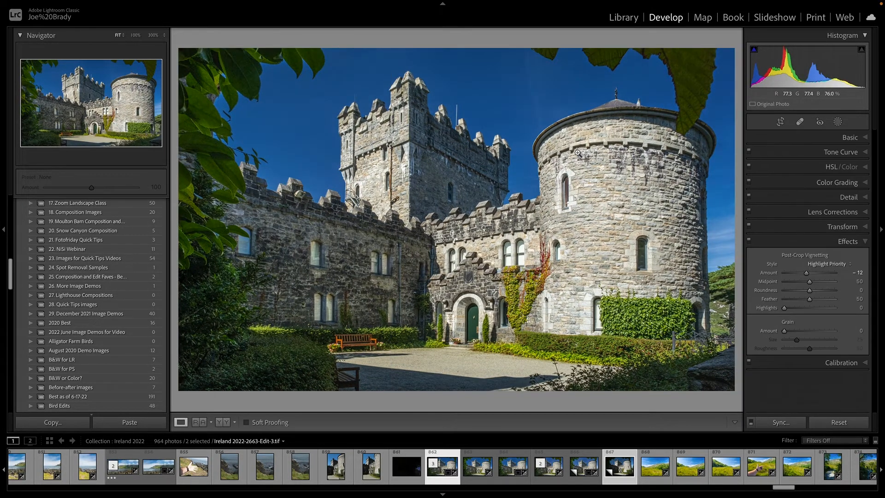